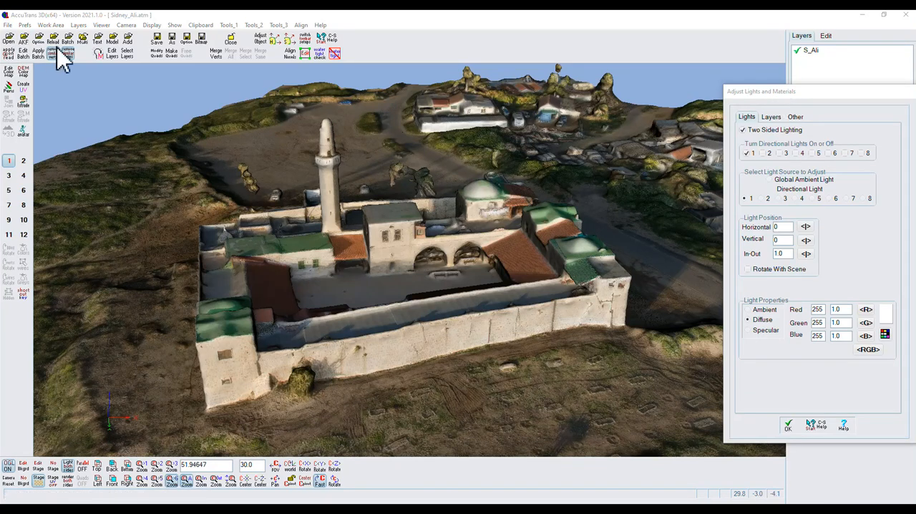
- Look over the layer commands and the layer material settings of S_Ali, and return to the light settings
left_click(79, 25)
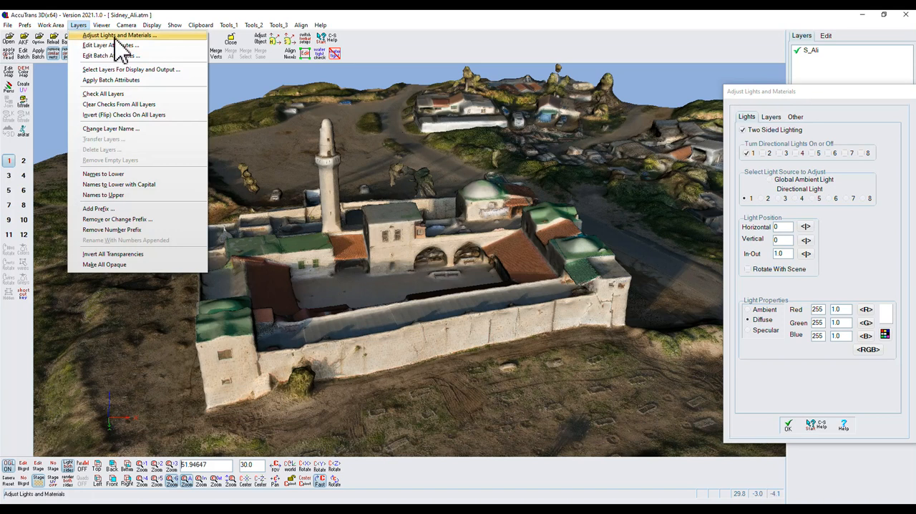
left_click(63, 93)
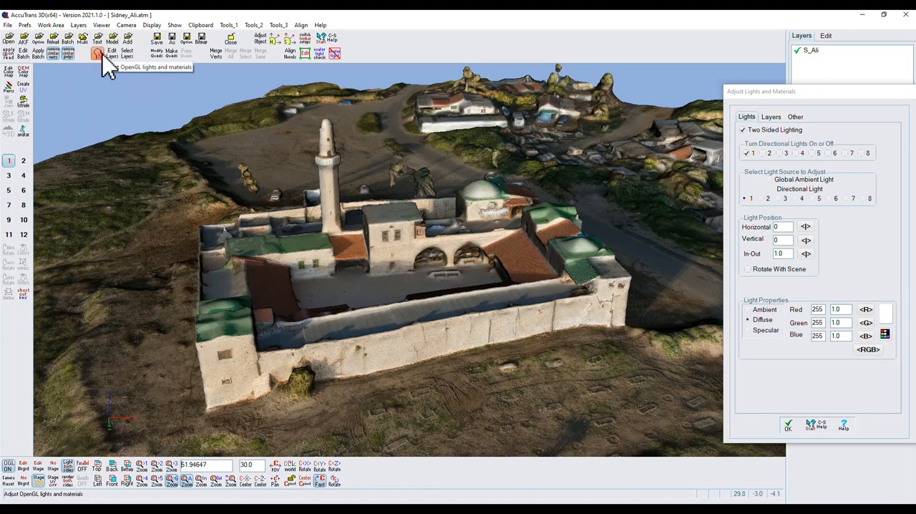
left_click(763, 153)
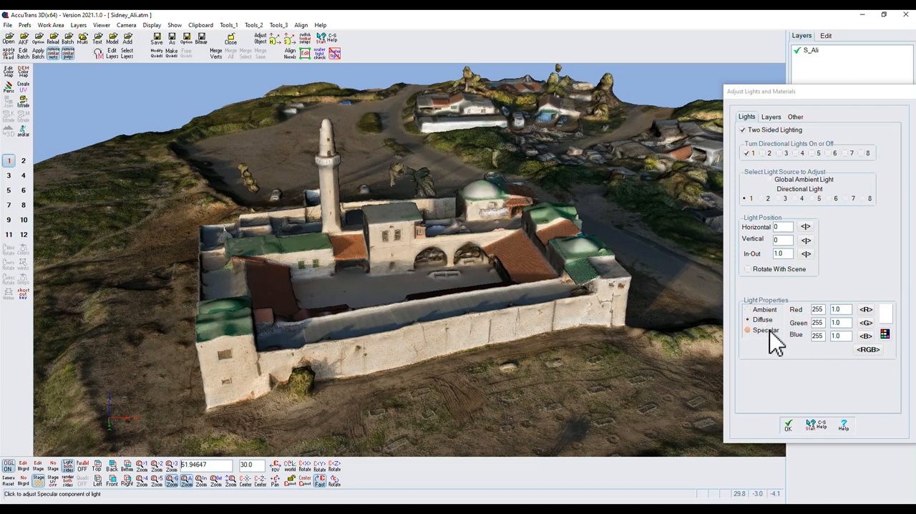
left_click(771, 119)
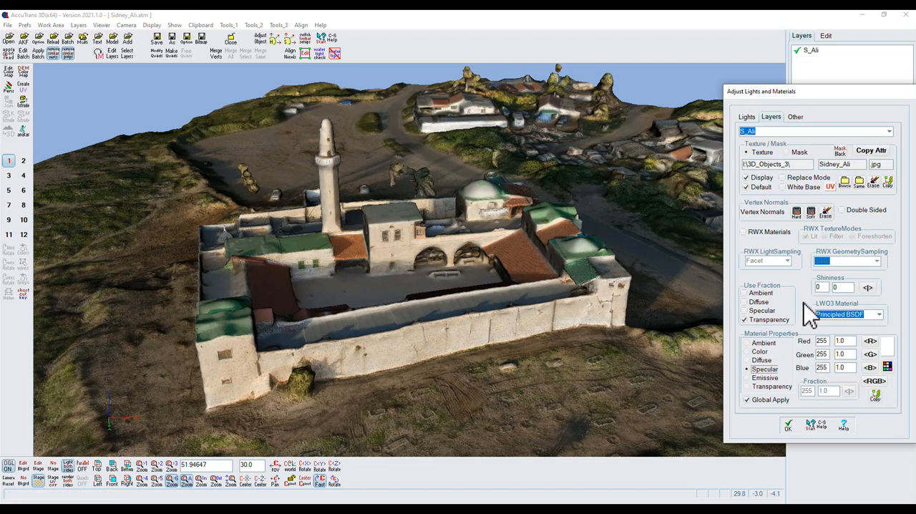
left_click(749, 119)
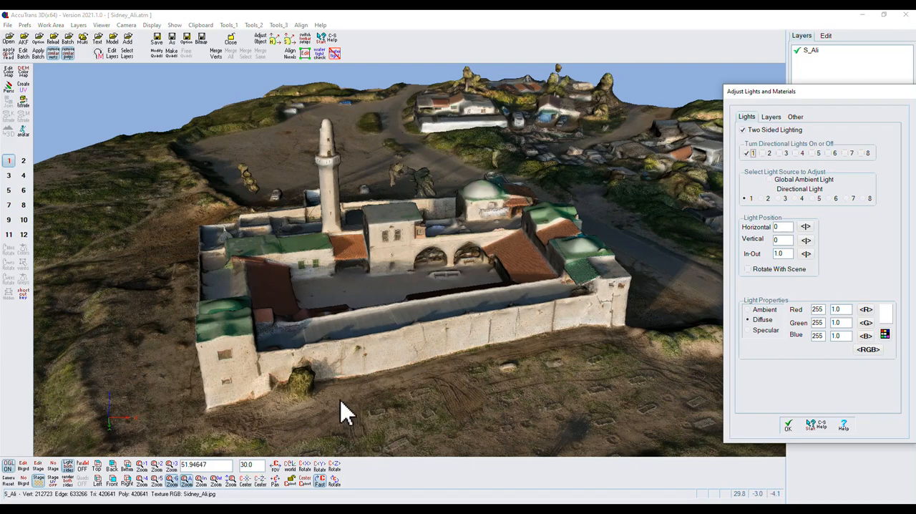
- Turn off directional light 1 and raise the global ambient light to 38 for red, green and blue
left_click_drag(344, 409, 425, 417)
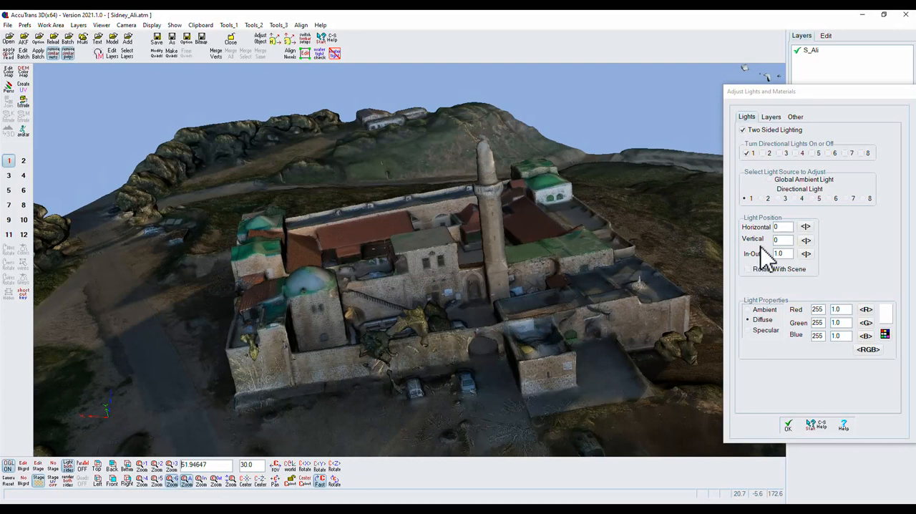
left_click(748, 153)
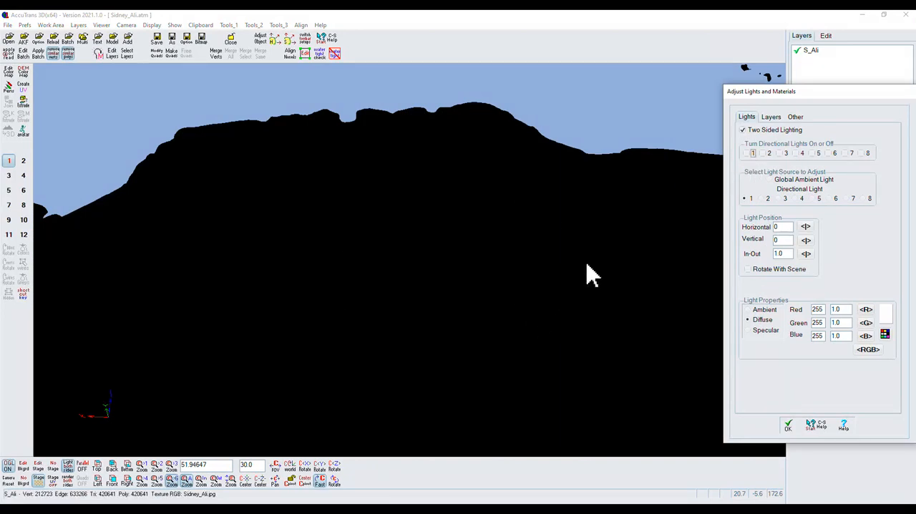
left_click(770, 180)
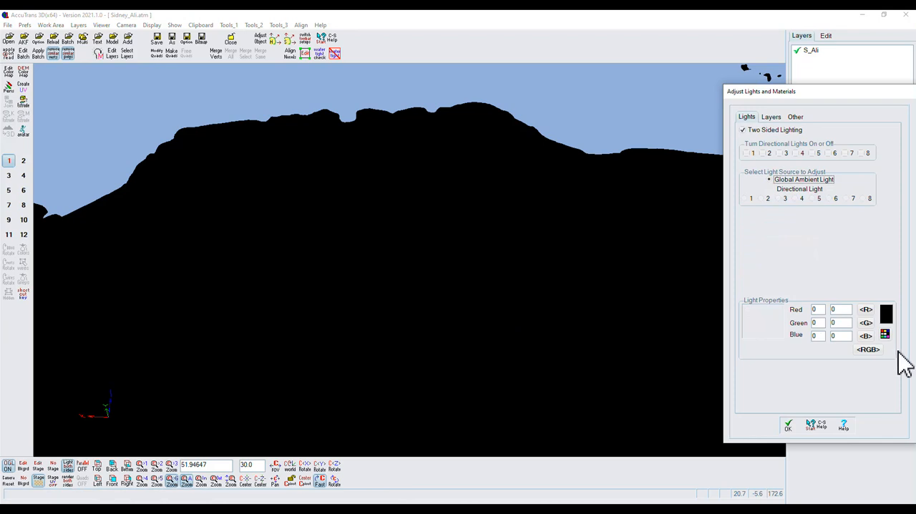
mouse_move(868, 364)
left_mouse_down()
mouse_move(880, 352)
mouse_move(866, 357)
left_mouse_up()
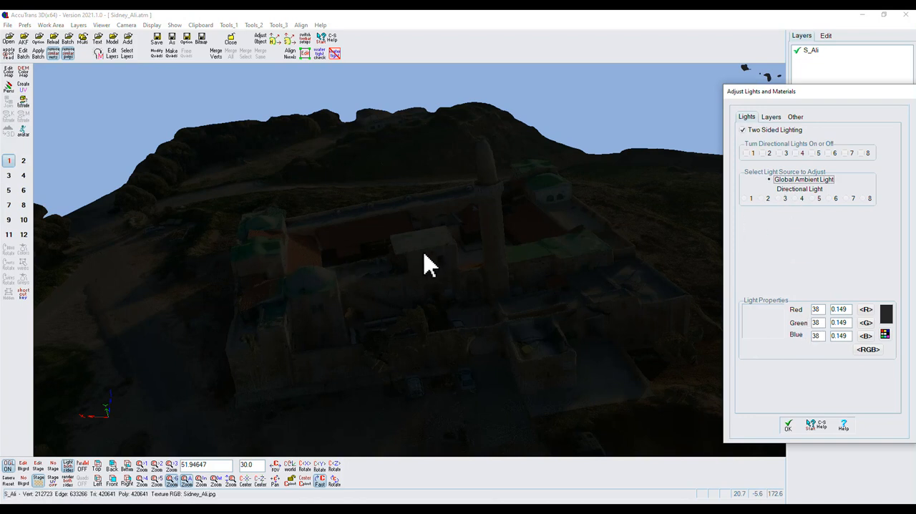
- Turn directional light 1 back on, choose it for adjustment and try out its combined diffuse RGB intensity
left_click(746, 154)
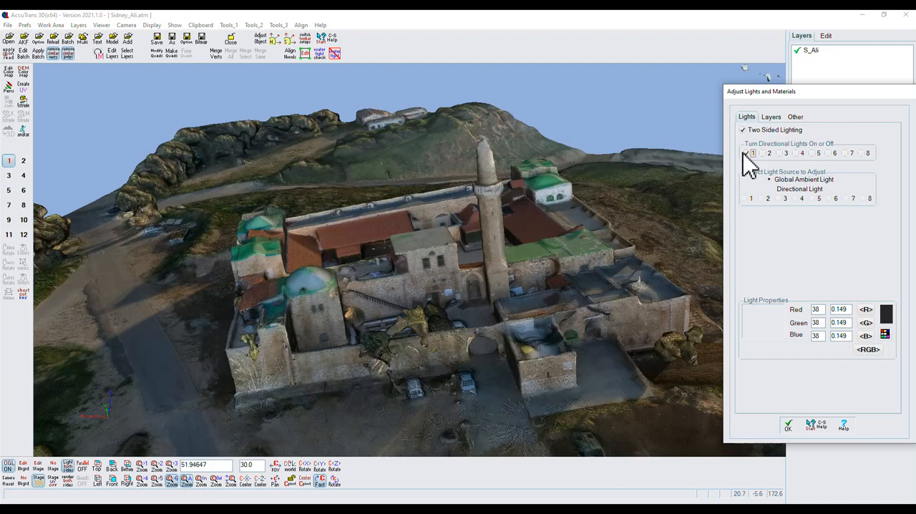
left_click(744, 199)
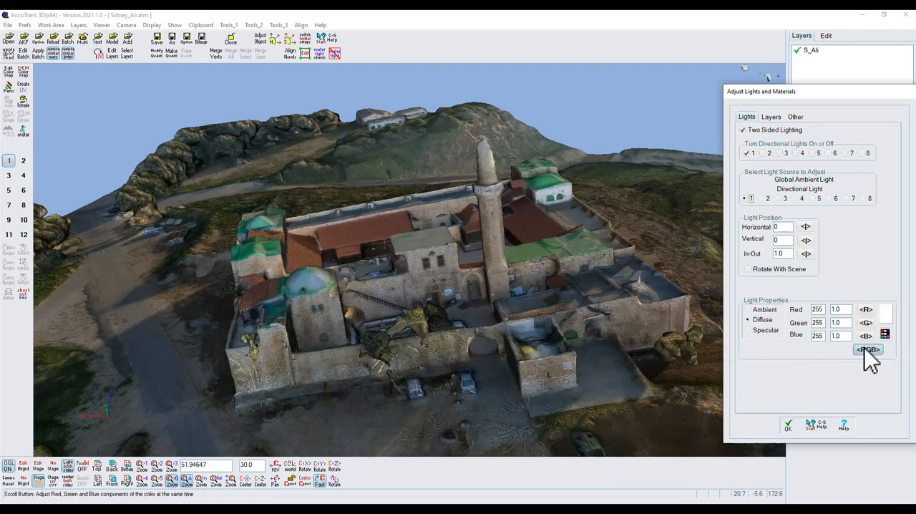
mouse_move(860, 351)
left_mouse_down()
mouse_move(791, 350)
mouse_move(868, 363)
left_mouse_up()
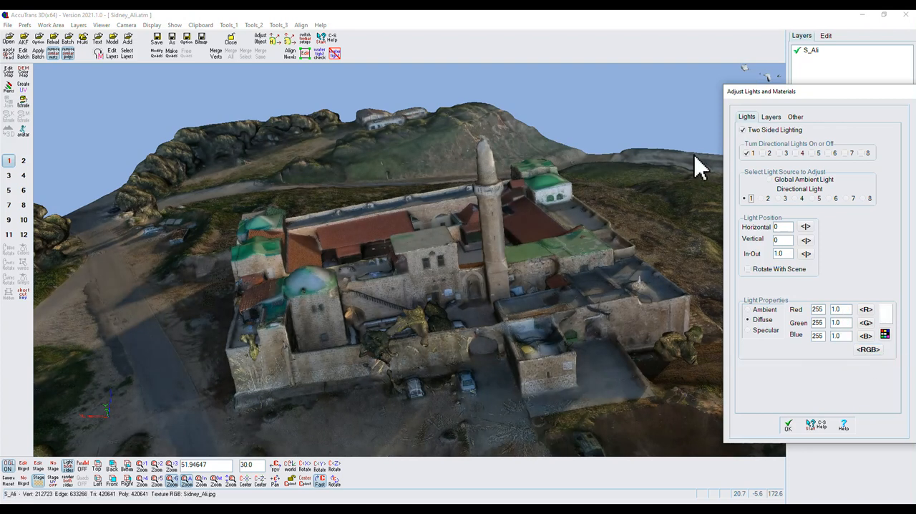
- Light the scene with directional light 4 instead of light 1 and choose light 4 as the source to adjust
left_click(750, 153)
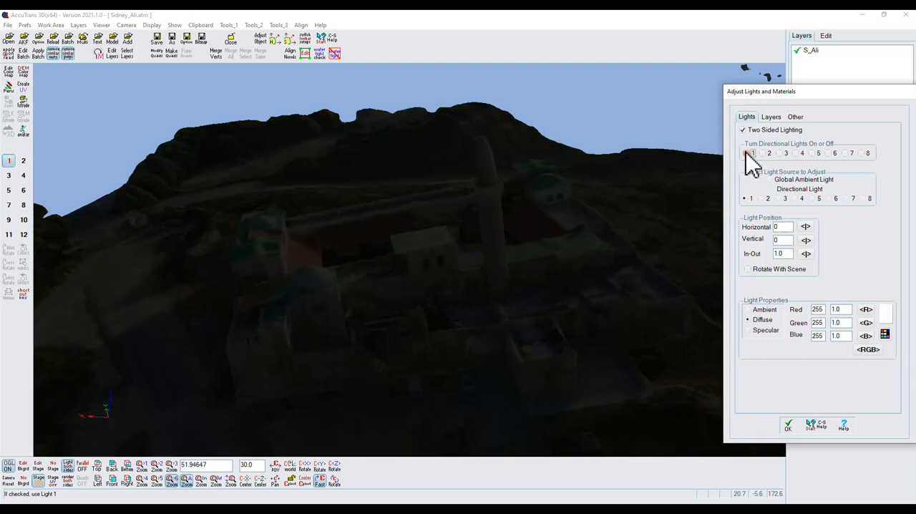
left_click(795, 153)
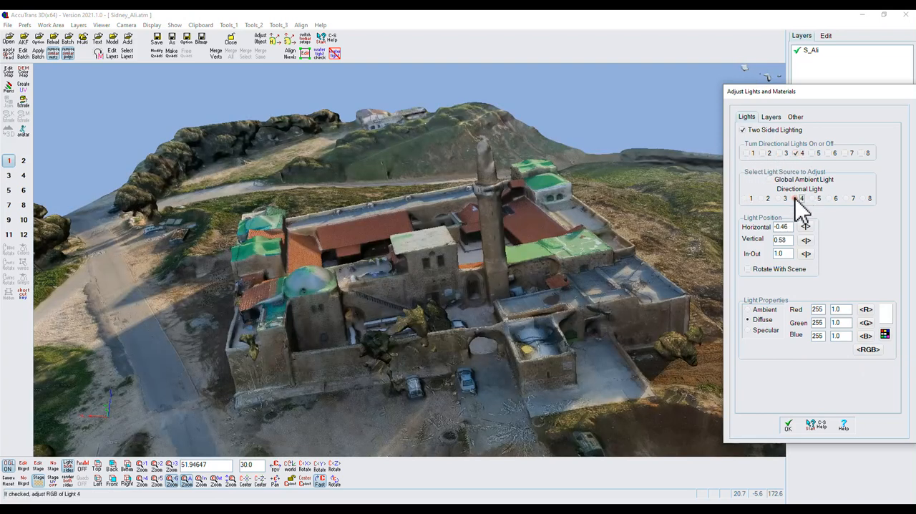
left_click(795, 198)
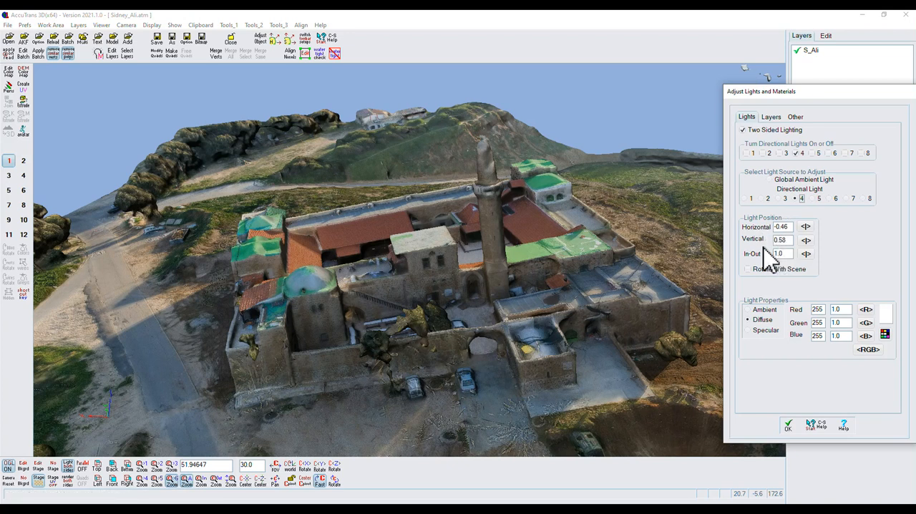
- Make directional light 4 rotate with the scene and check the mosque's lighting from the opposite side
mouse_move(401, 363)
left_mouse_down()
mouse_move(472, 359)
mouse_move(609, 378)
mouse_move(387, 373)
left_mouse_up()
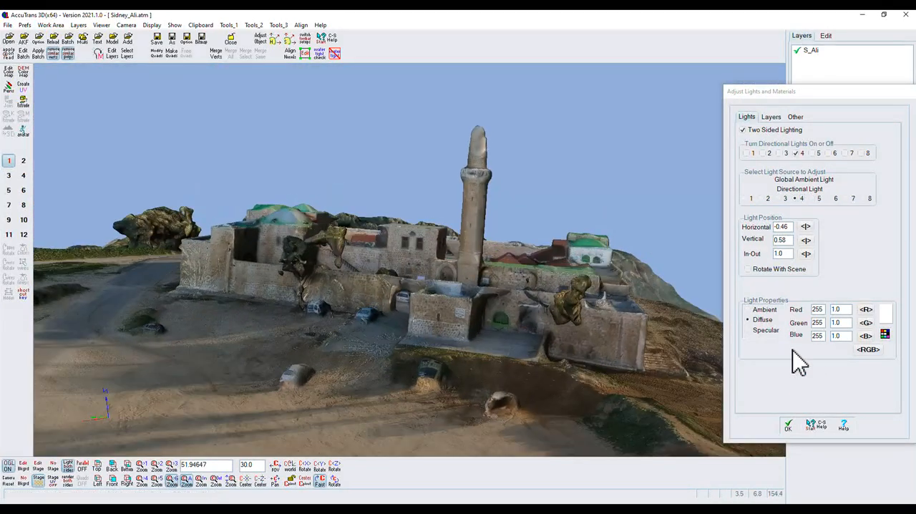
left_click(749, 269)
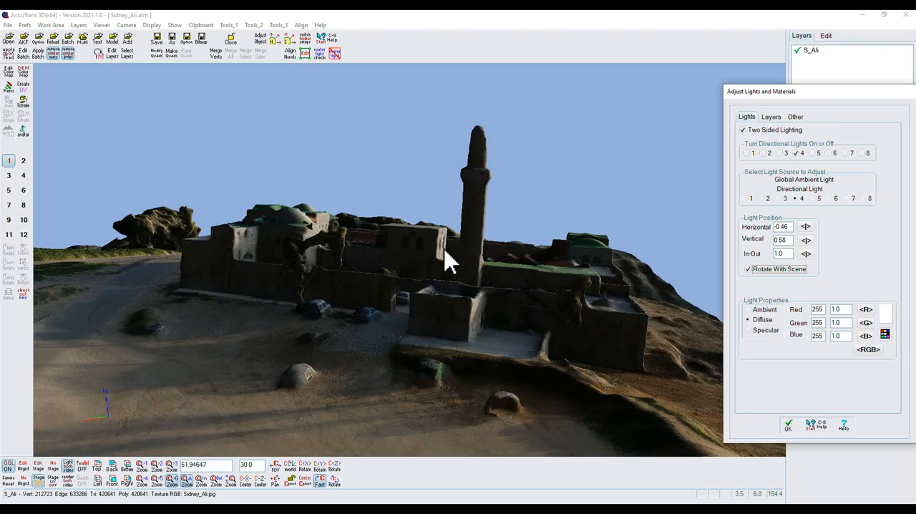
left_click_drag(566, 355, 490, 357)
left_click_drag(488, 366, 487, 368)
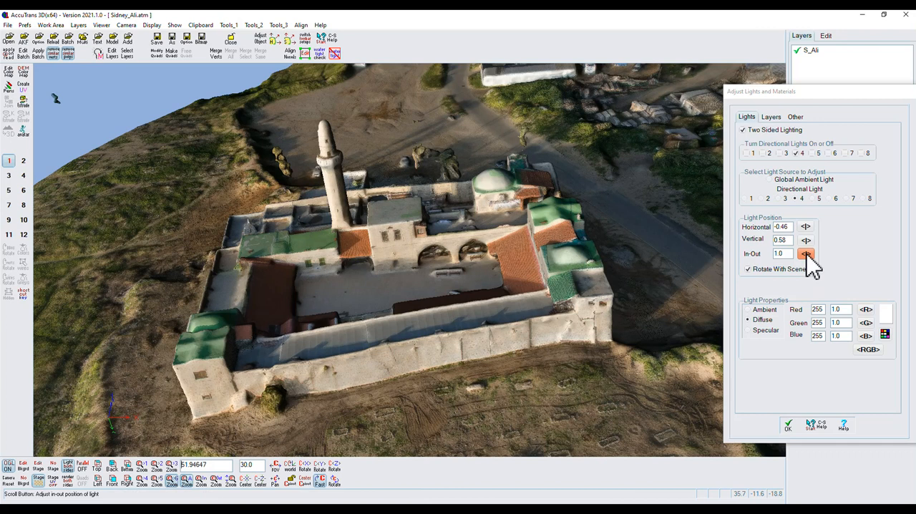
- Set the in-out position of directional light 4 to -0.61 and inspect the lighting around the mosque
scroll(807, 255, "down", 3)
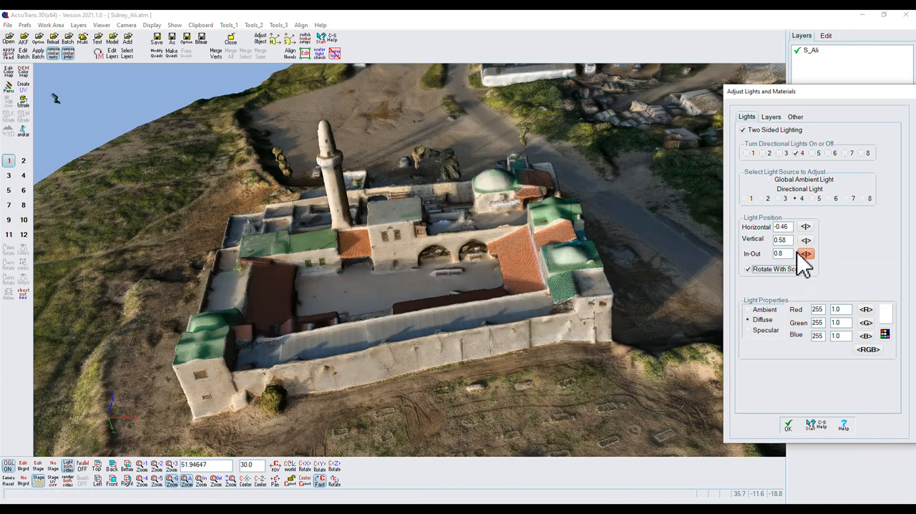
left_click_drag(792, 255, 737, 258)
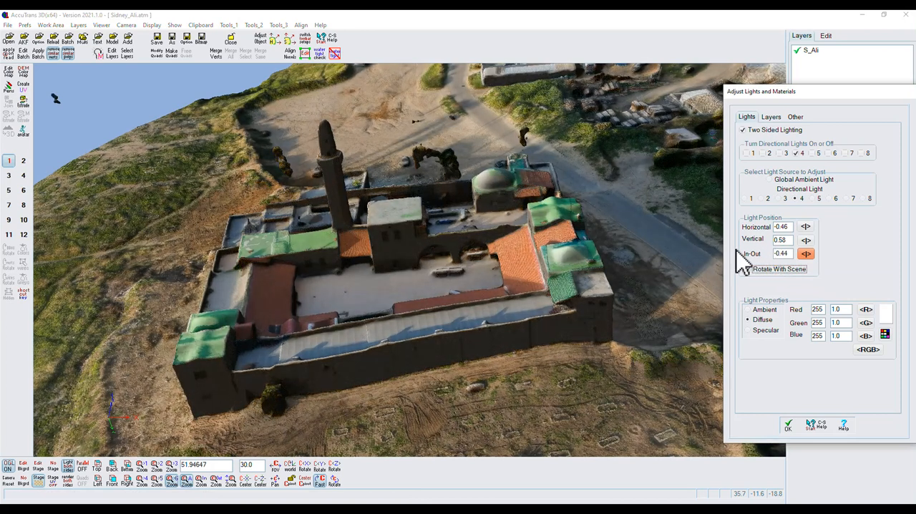
left_click_drag(404, 392, 455, 365)
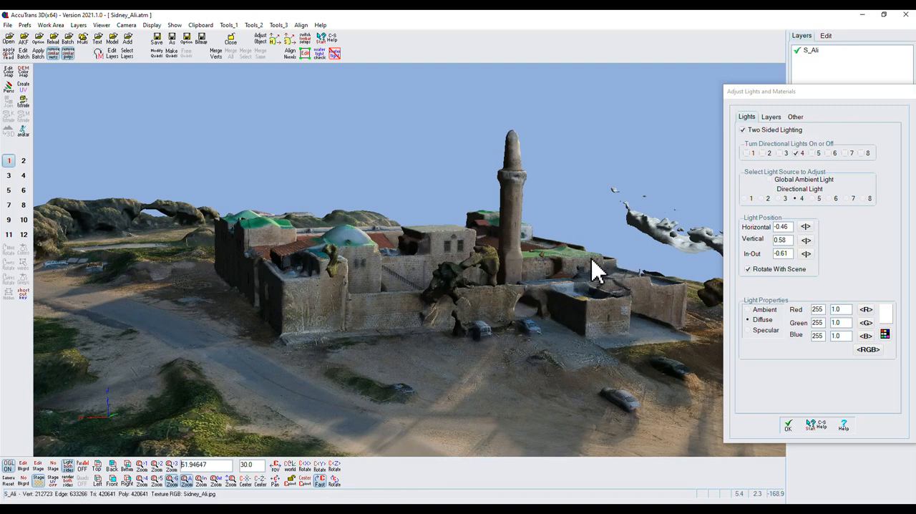
- Switch the lighting from directional light 4 to light 8 and set light 8's diffuse green component to 105
left_click(798, 153)
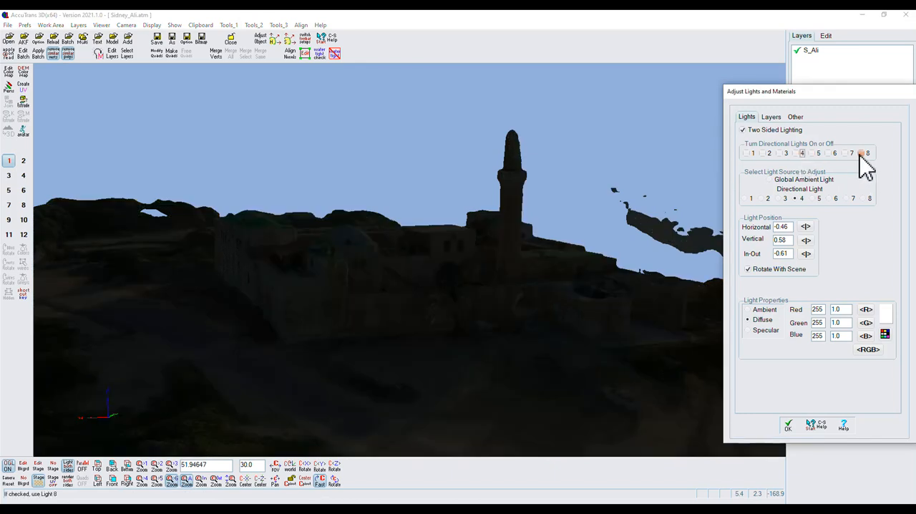
left_click(862, 154)
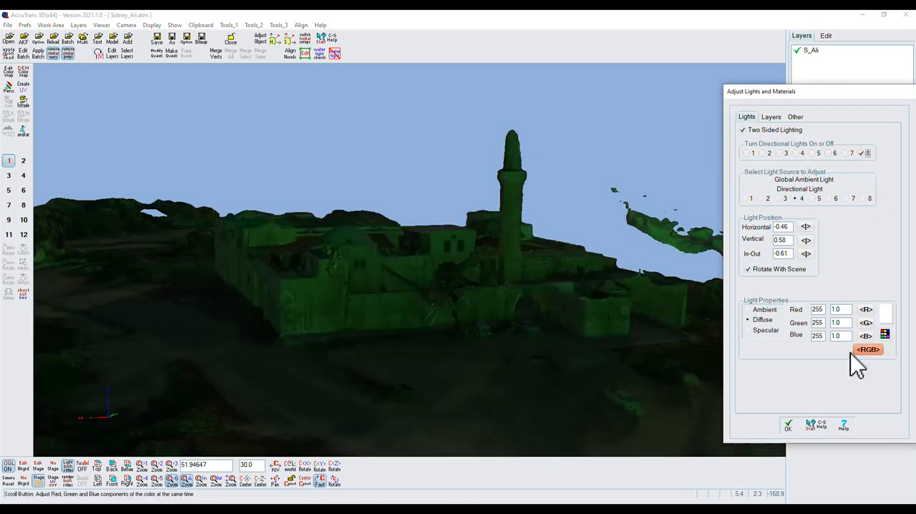
left_click(869, 199)
left_click_drag(430, 397, 601, 419)
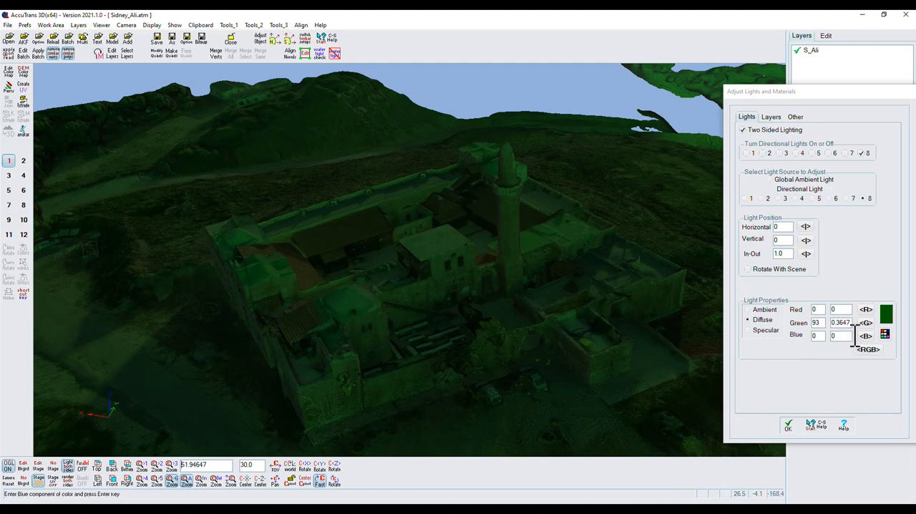
mouse_move(865, 327)
left_mouse_down()
mouse_move(823, 331)
mouse_move(909, 335)
mouse_move(867, 322)
left_mouse_up()
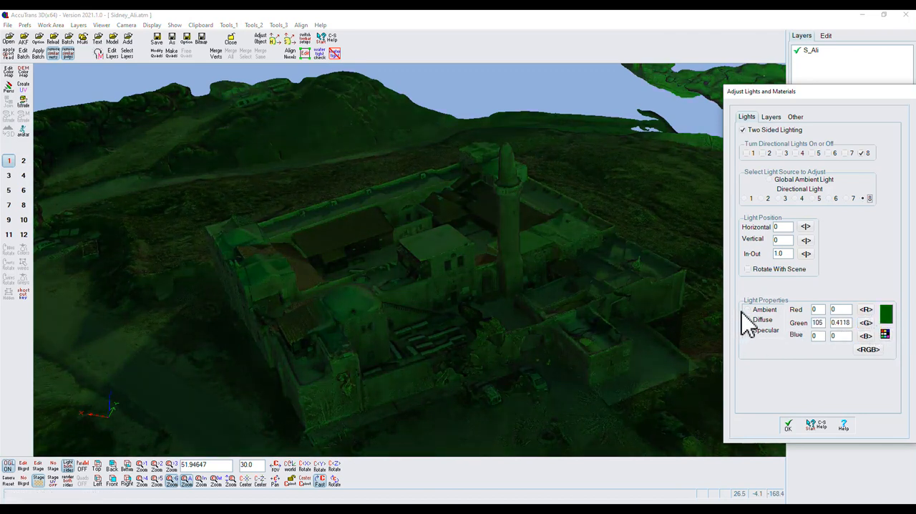
- Set directional light 8's ambient green component to about 32 and its specular blue component to 22
left_click(748, 311)
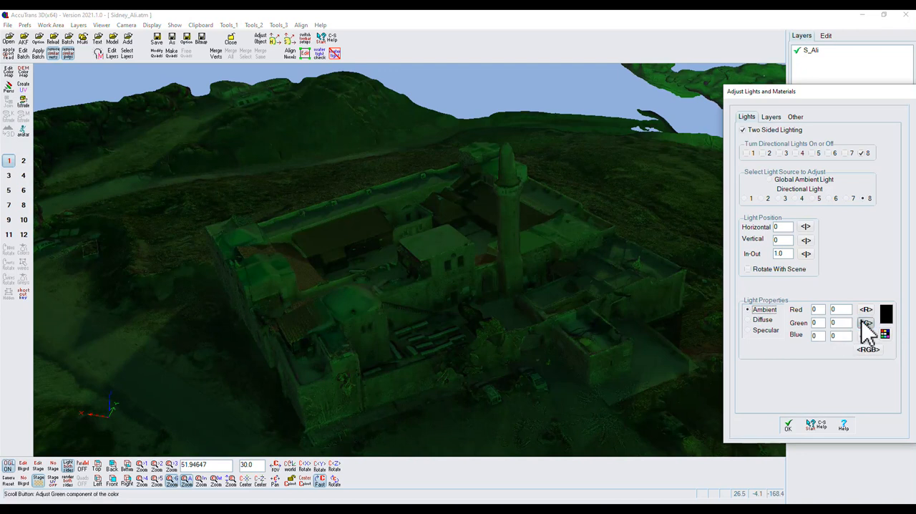
left_click_drag(864, 322, 878, 323)
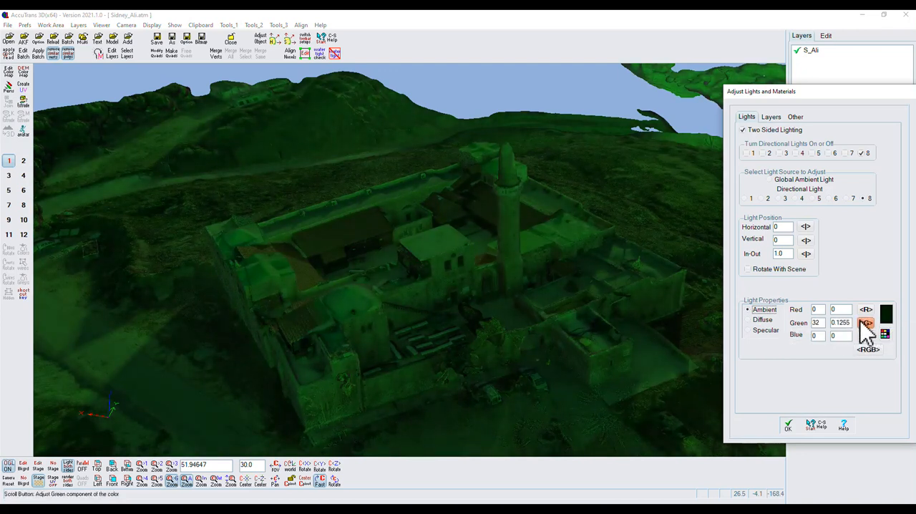
left_click(745, 332)
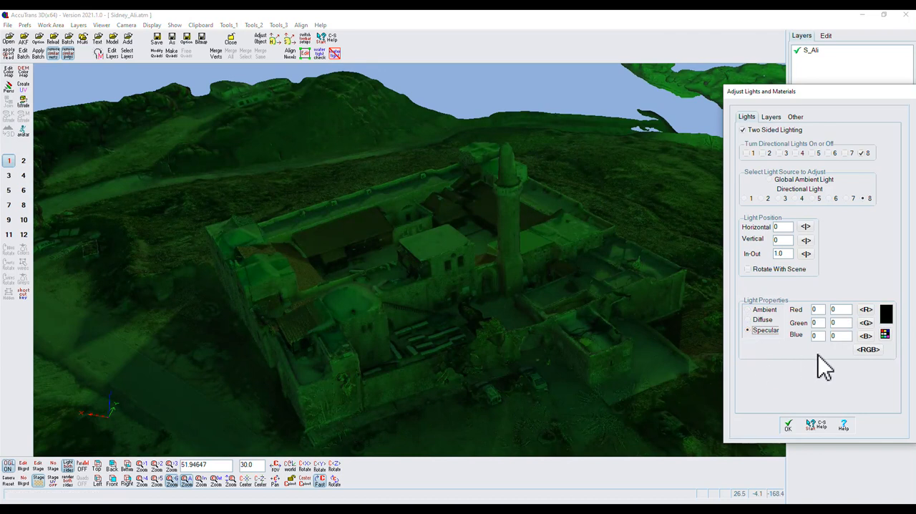
left_click_drag(864, 338, 874, 340)
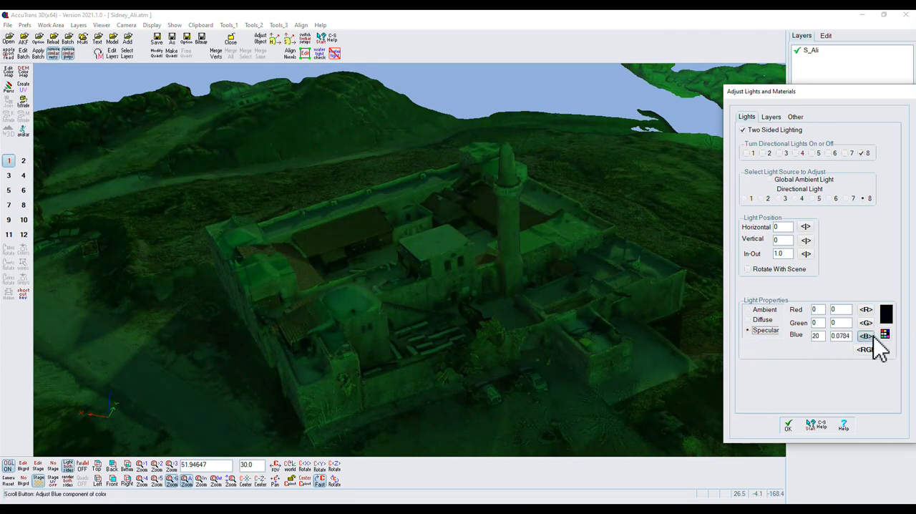
- Lower directional light 8's diffuse green component to zero and raise it to 46
left_click(750, 321)
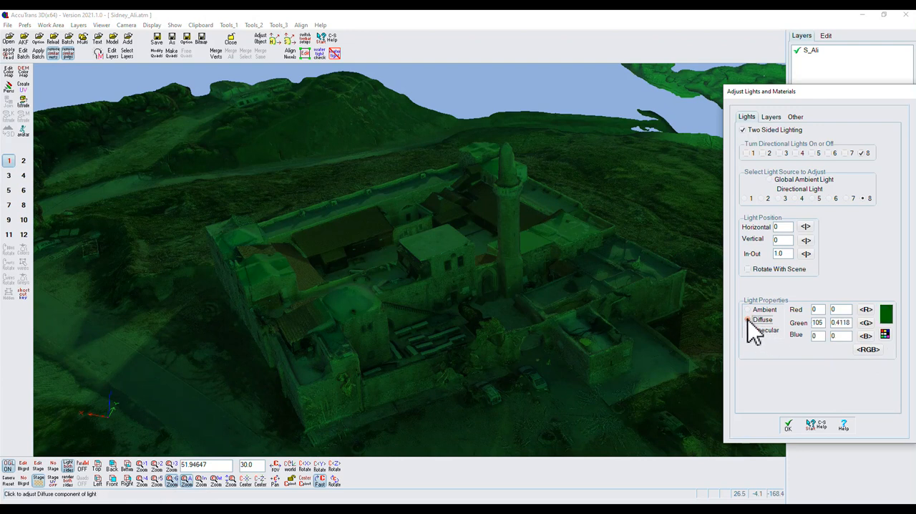
left_click_drag(867, 322, 796, 327)
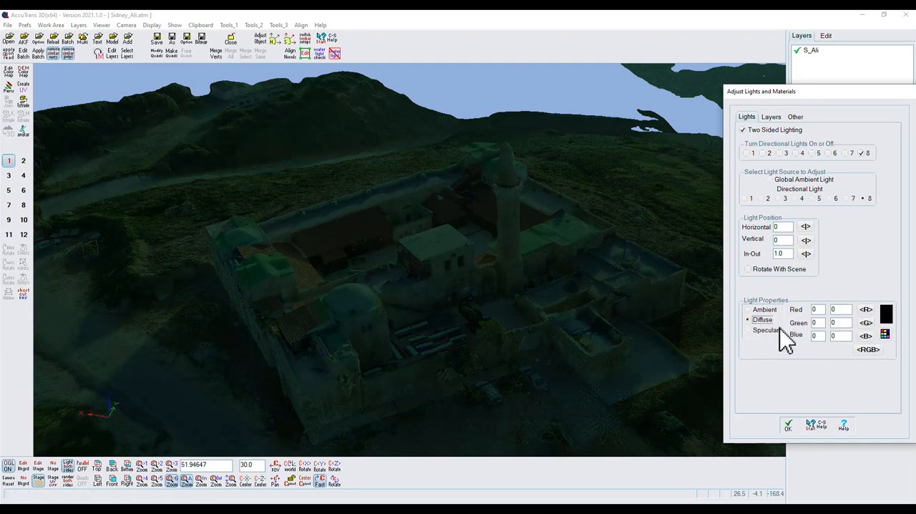
left_click_drag(863, 324, 884, 330)
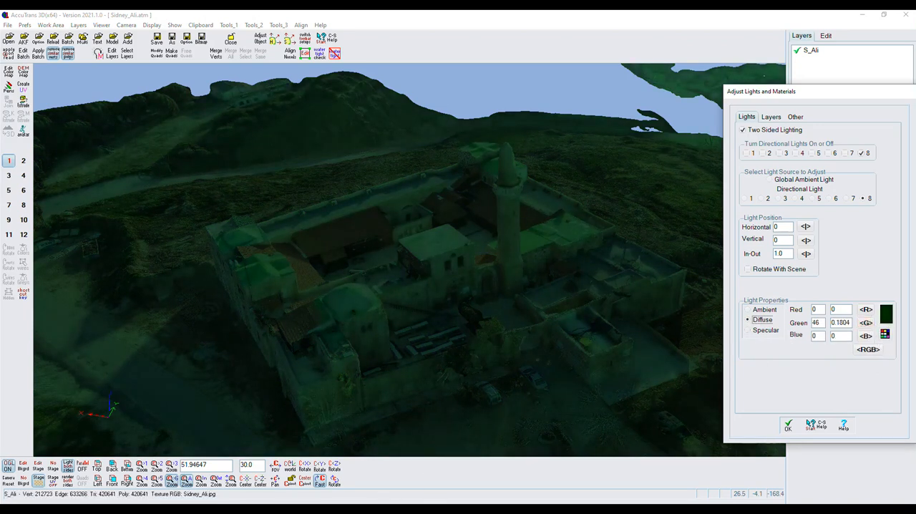
- Switch to the Test At3dx Locations viewer, examine the mosque from a low angle and set the lighting mode to Sun Tracking
left_click(810, 423)
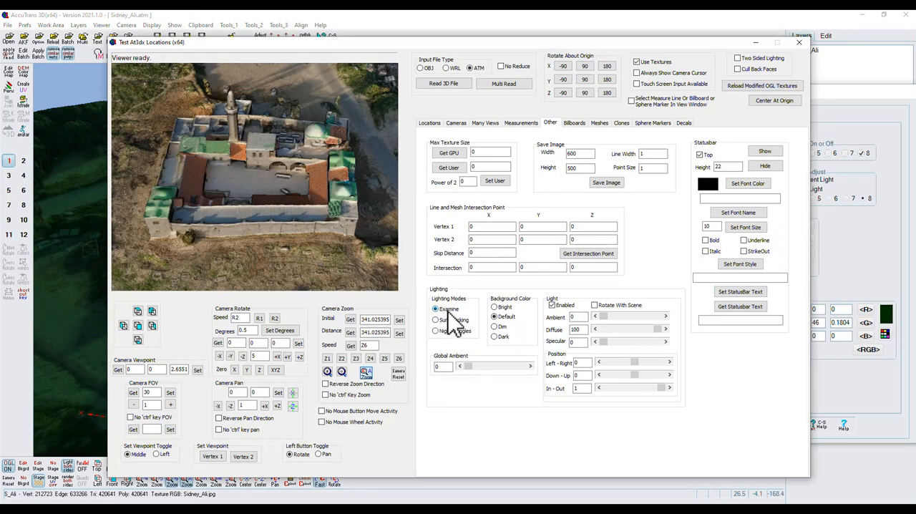
left_click_drag(229, 254, 300, 279)
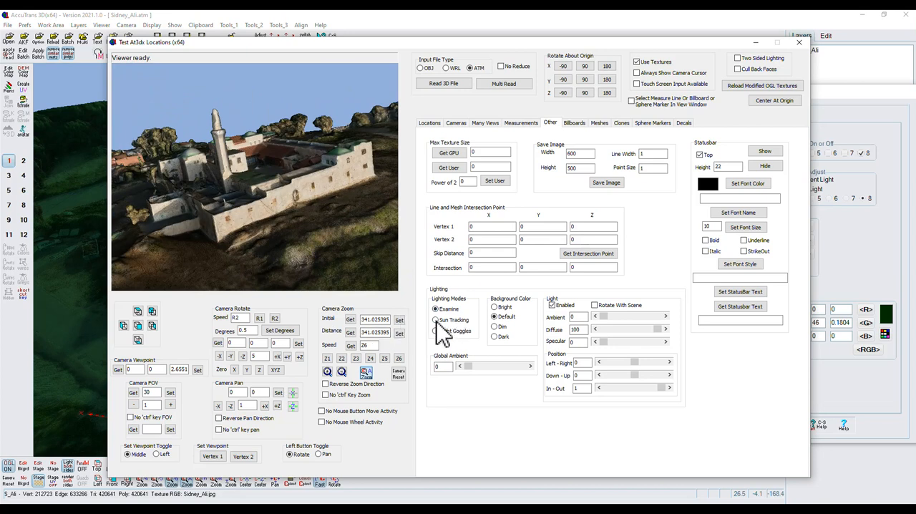
left_click(435, 320)
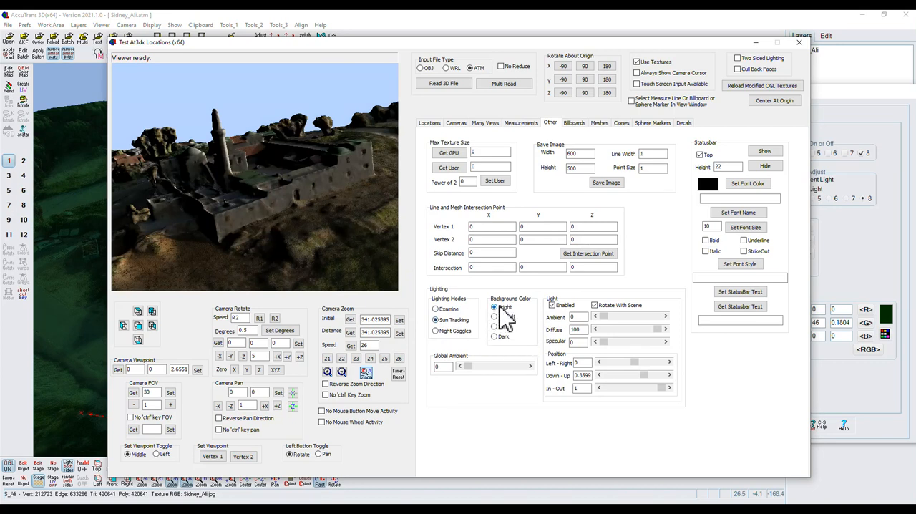
- Rotate the scene to the sunlit side of the mosque and set the light's ambient to 9.5, specular to 9.5 and diffuse to 84
left_click_drag(271, 256, 398, 249)
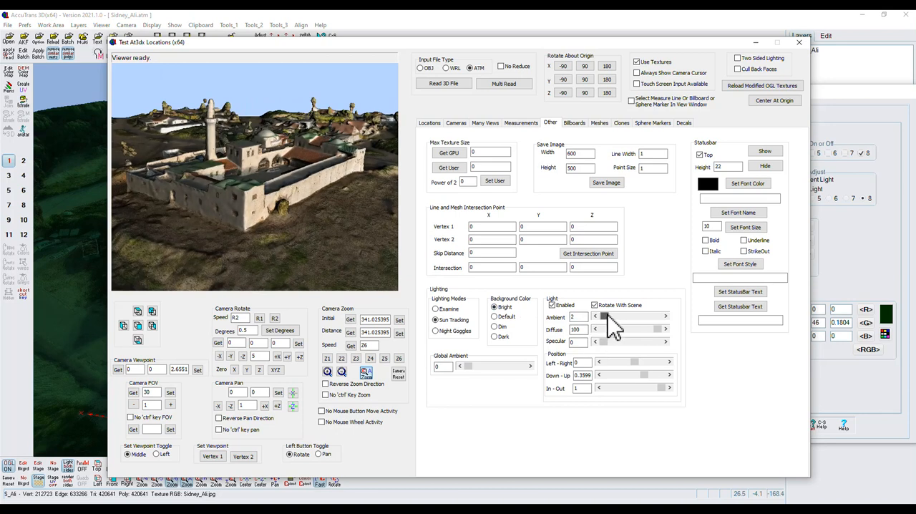
left_click_drag(607, 316, 613, 317)
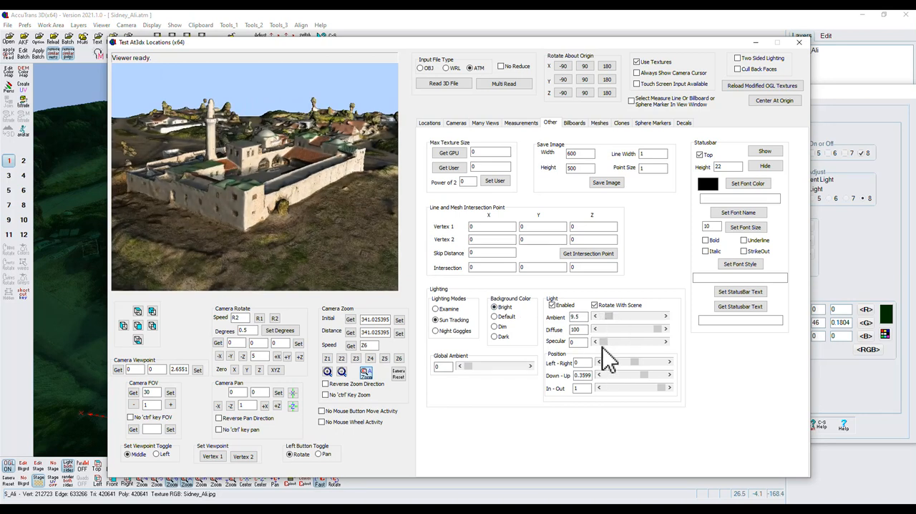
left_click_drag(602, 341, 608, 342)
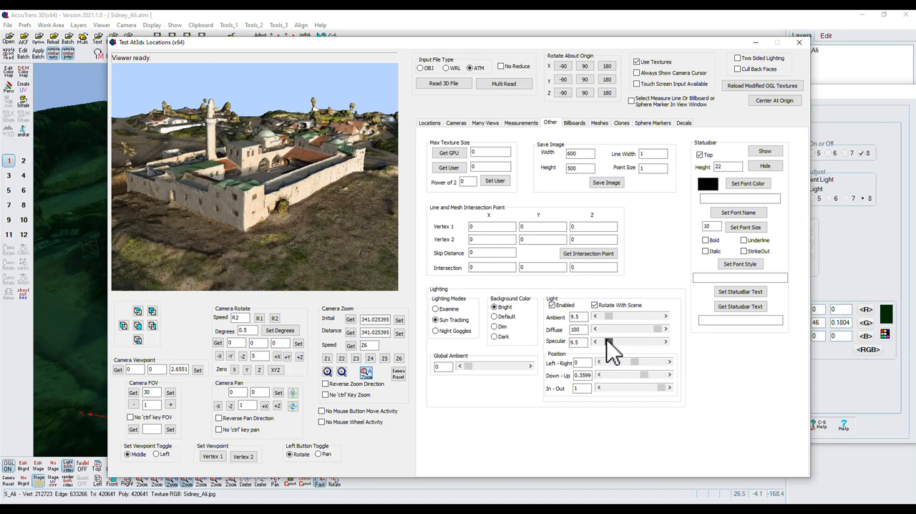
left_click_drag(657, 328, 647, 329)
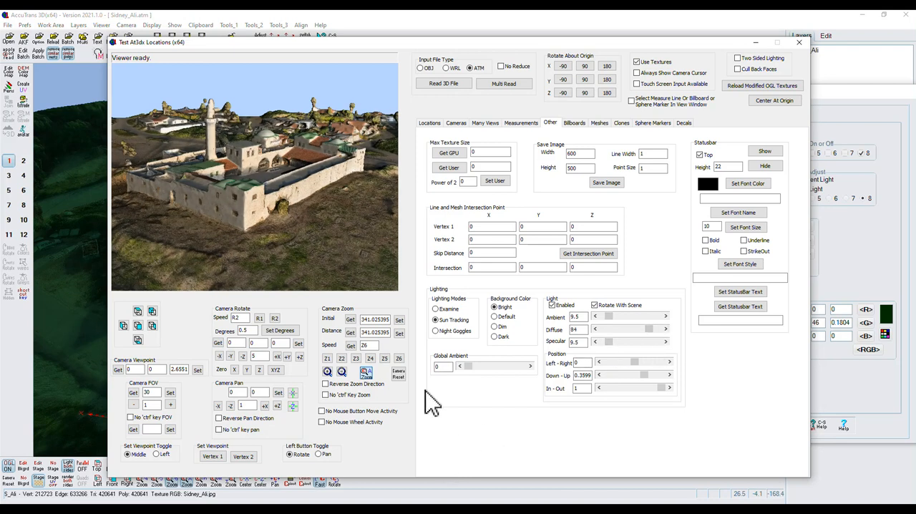
- Switch the lighting mode to Night Goggles and set the global ambient to 16 with the light disabled, re-enabling the light at the end
left_click(436, 330)
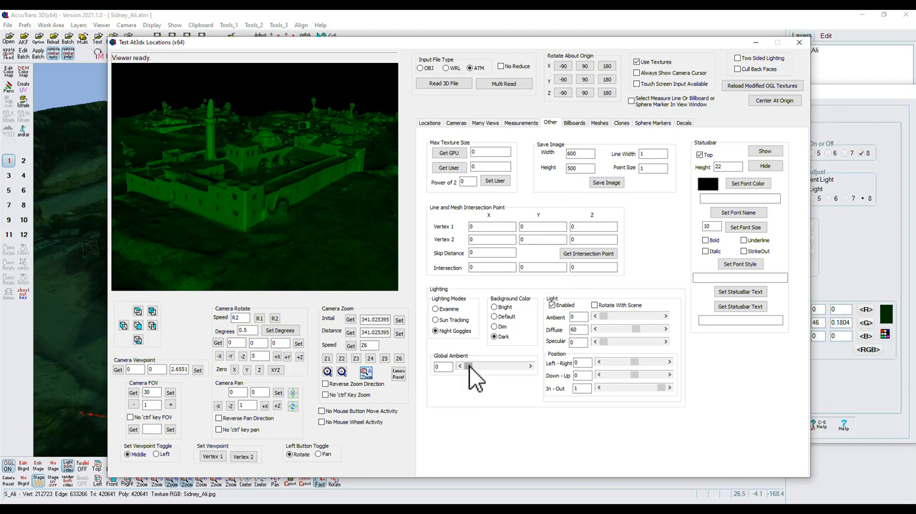
left_click(552, 305)
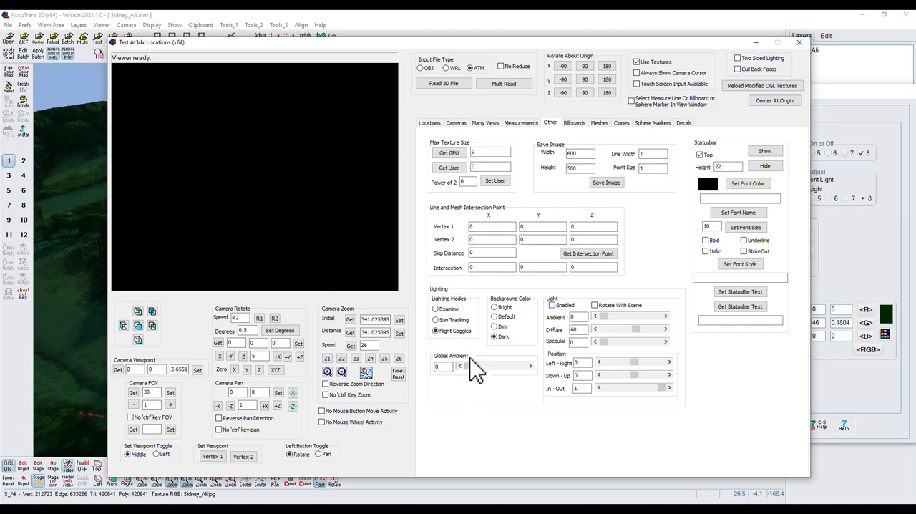
left_click_drag(470, 370, 473, 371)
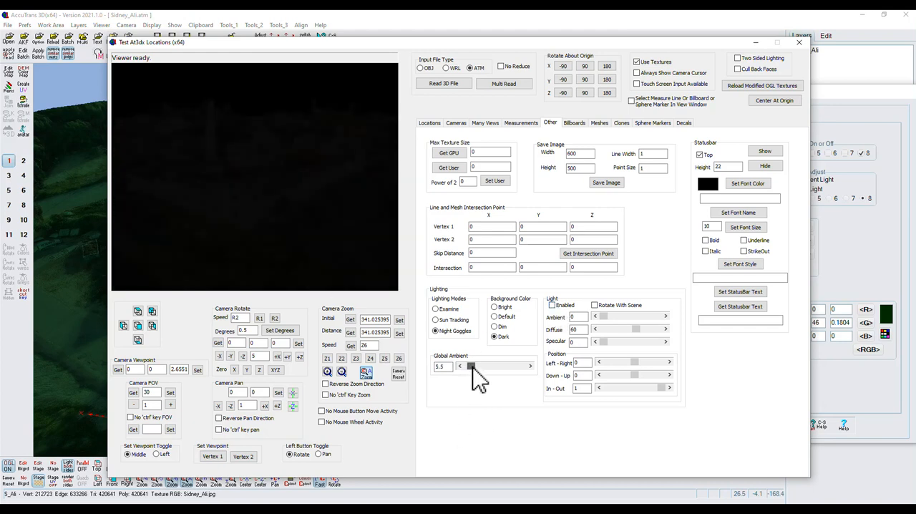
left_click(552, 305)
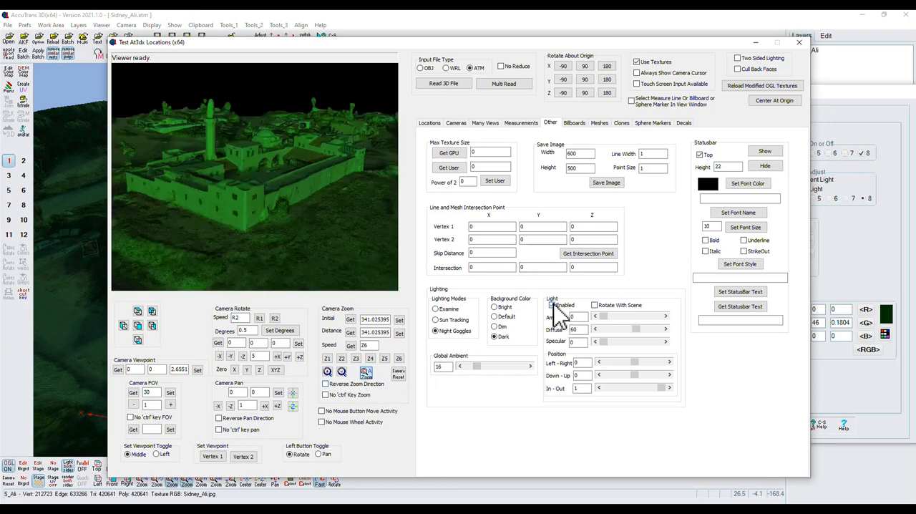